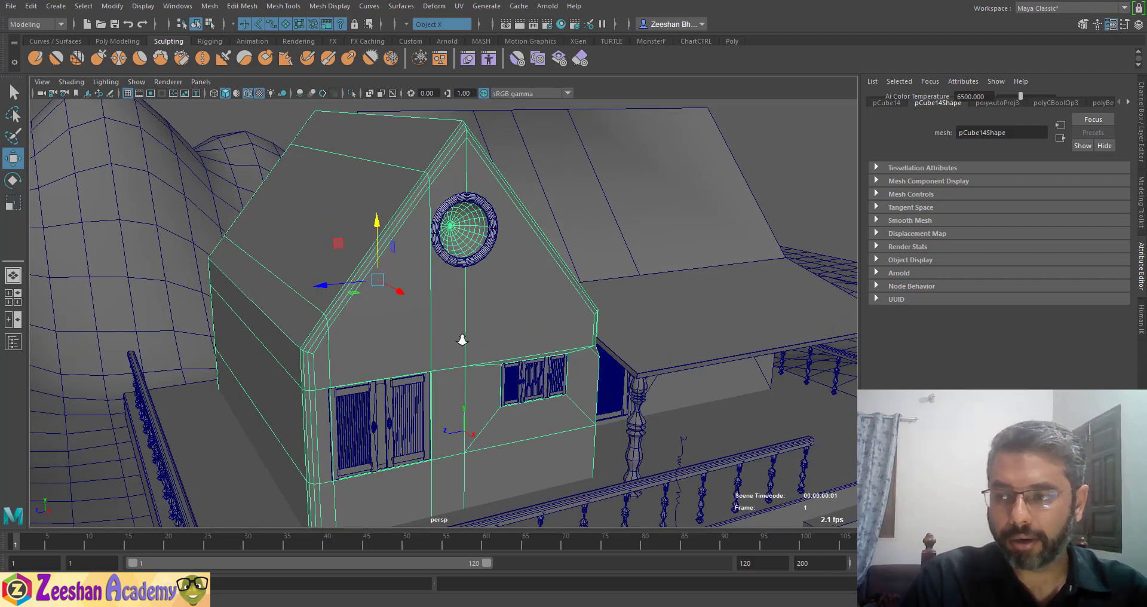
- Select the house section with the covered porch and examine its interior walls, corners and exterior up close
left_click(621, 274)
middle_click_drag(621, 274, 525, 424, "alt")
right_click_drag(497, 396, 585, 413, "alt")
middle_click_drag(502, 371, 340, 211, "alt")
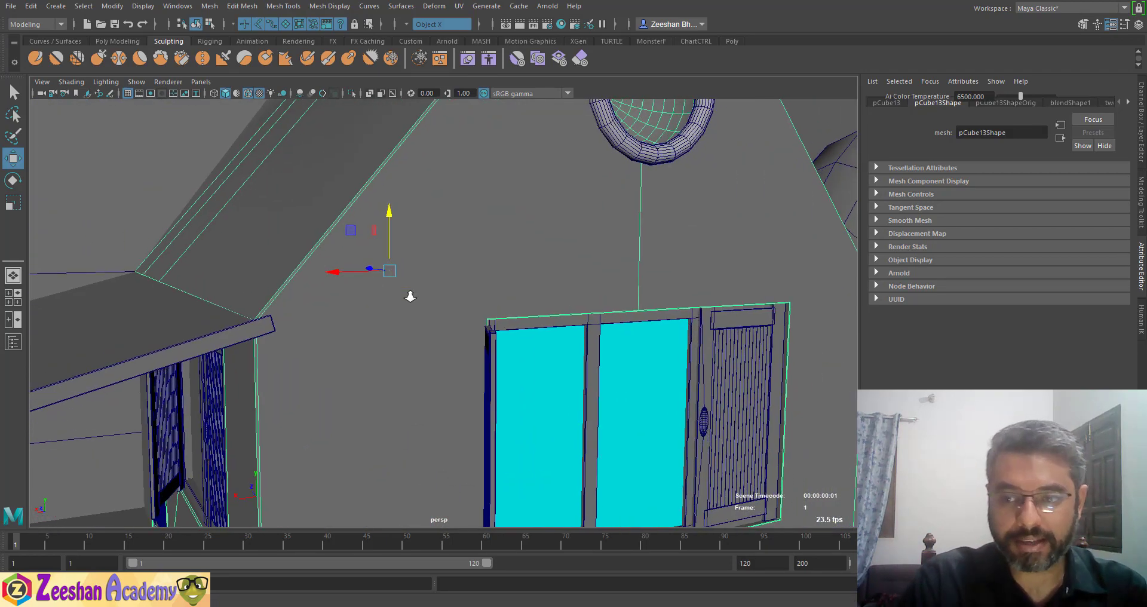
right_click_drag(410, 297, 580, 327, "alt")
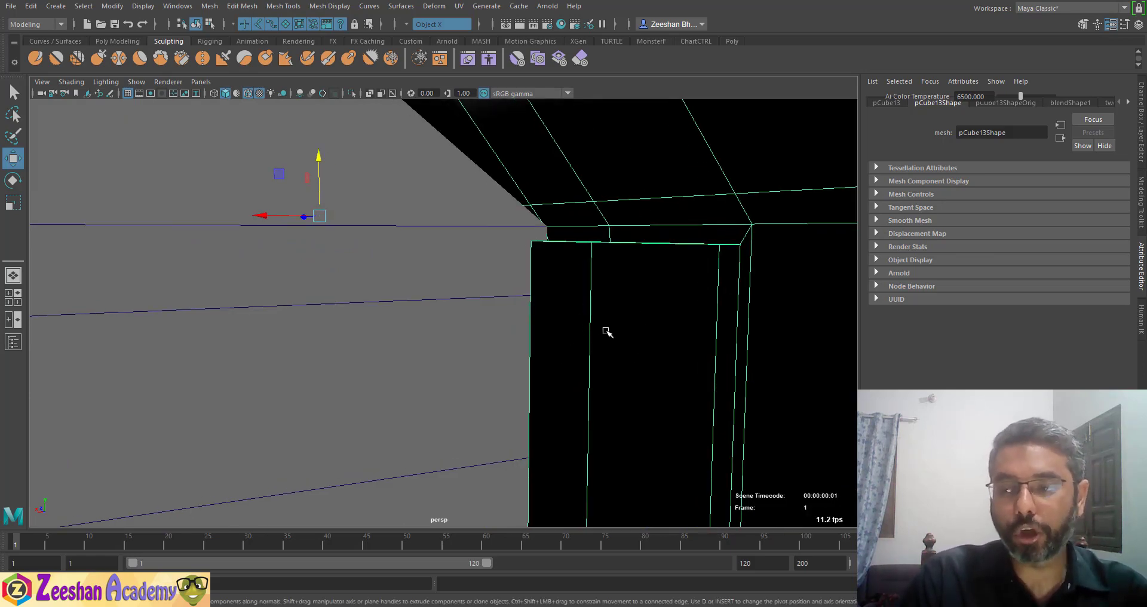
right_click_drag(605, 331, 276, 243, "alt")
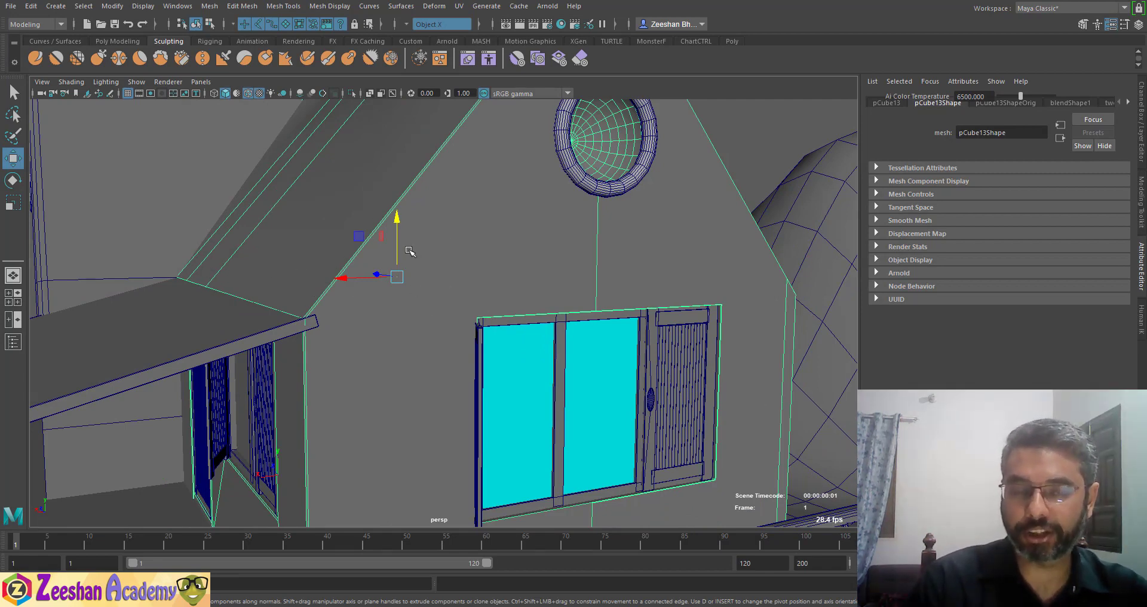
left_click_drag(370, 259, 362, 218, "alt")
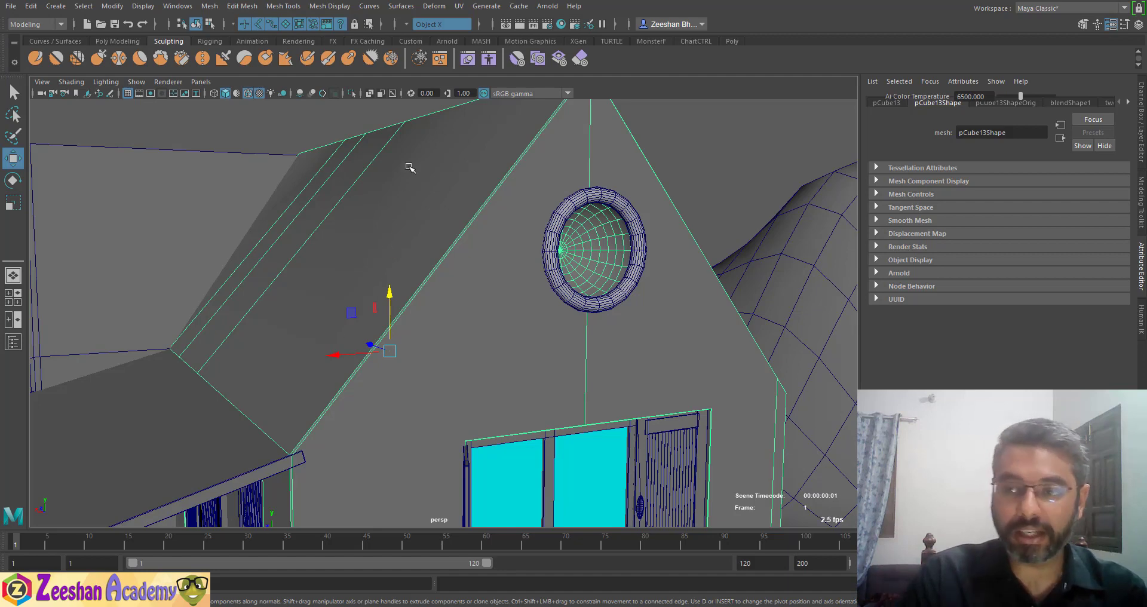
right_click_drag(265, 363, 615, 397, "alt")
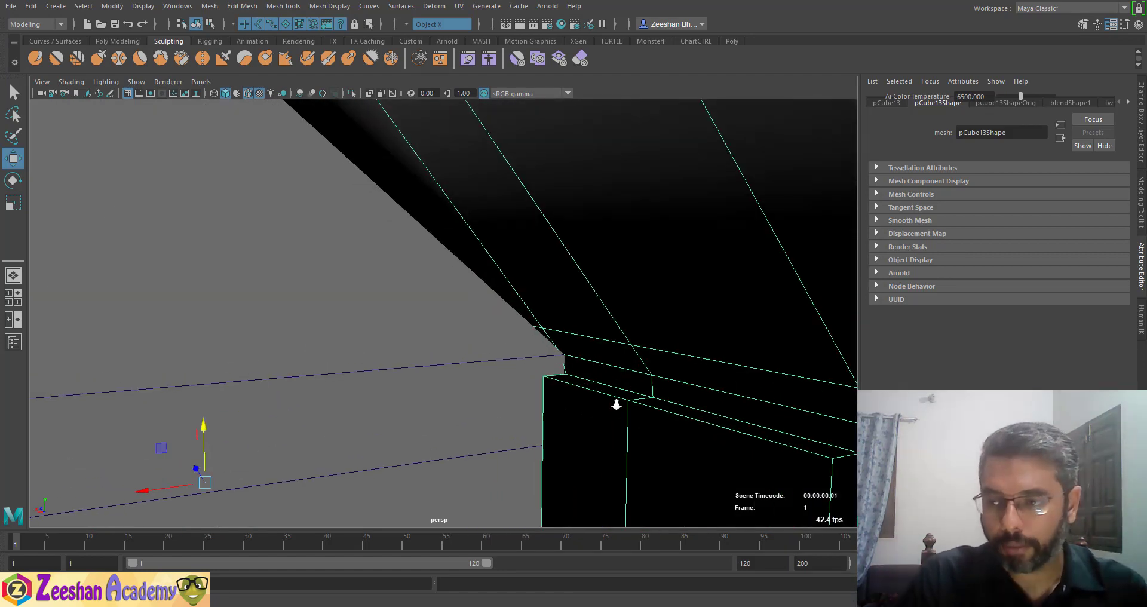
middle_click_drag(443, 417, 423, 177, "alt")
middle_click_drag(478, 391, 487, 264, "alt")
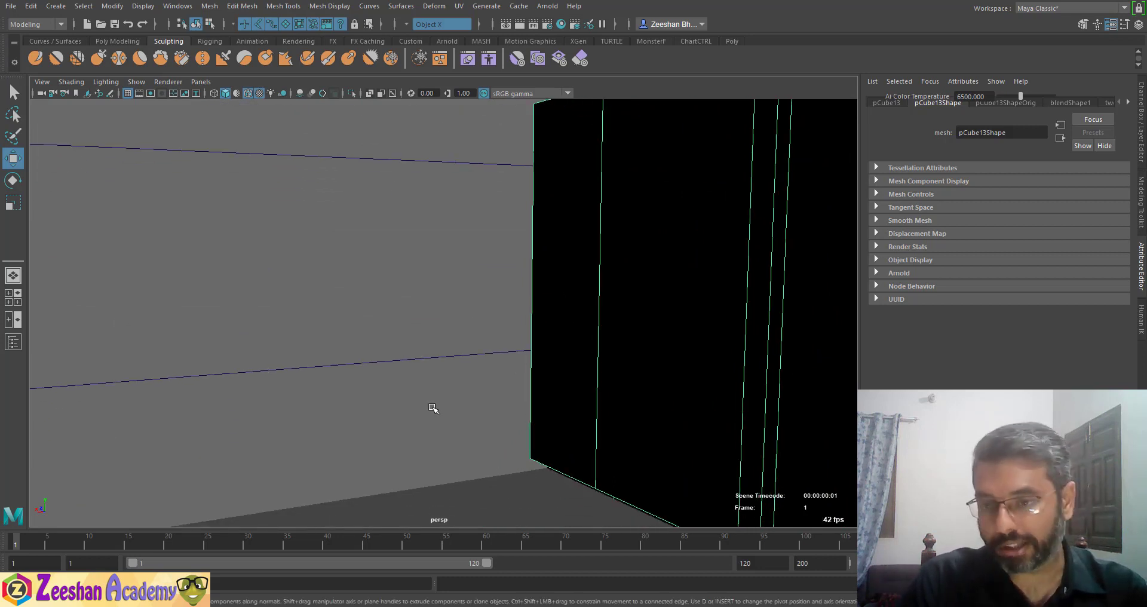
right_click_drag(408, 417, 416, 393, "alt")
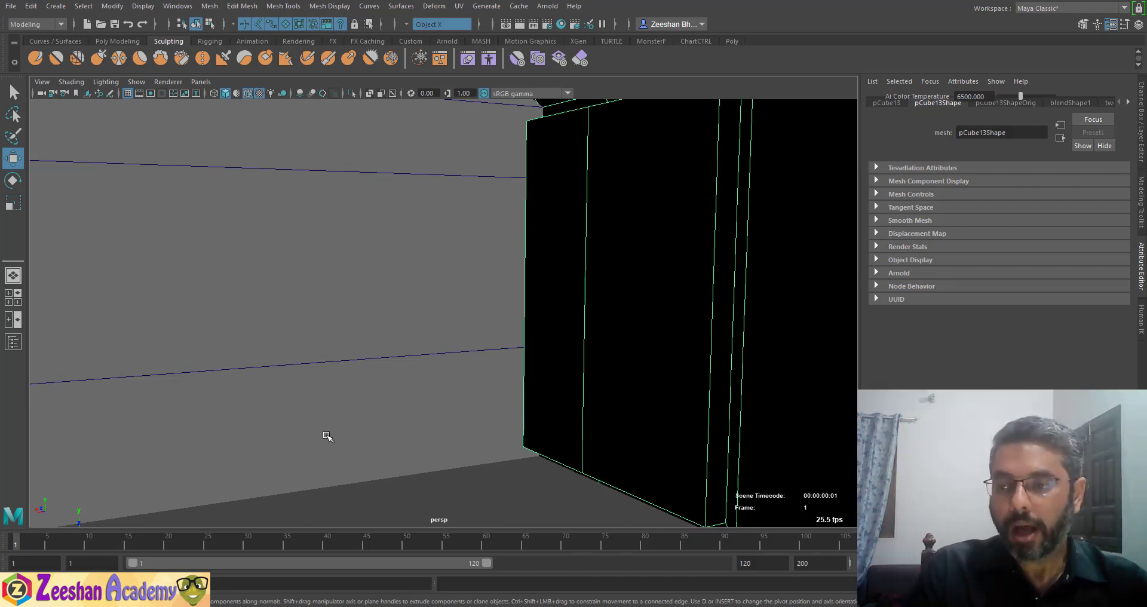
right_click_drag(332, 404, 205, 381, "alt")
left_click_drag(205, 381, 424, 394, "alt")
right_click_drag(424, 394, 173, 320, "alt")
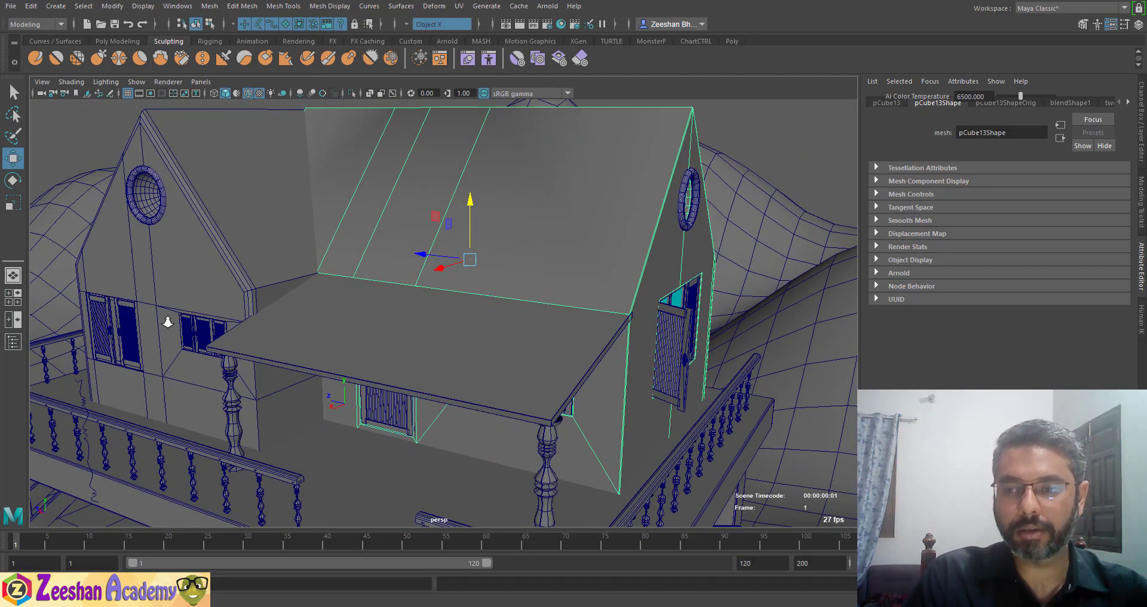
right_click_drag(328, 358, 359, 369, "alt")
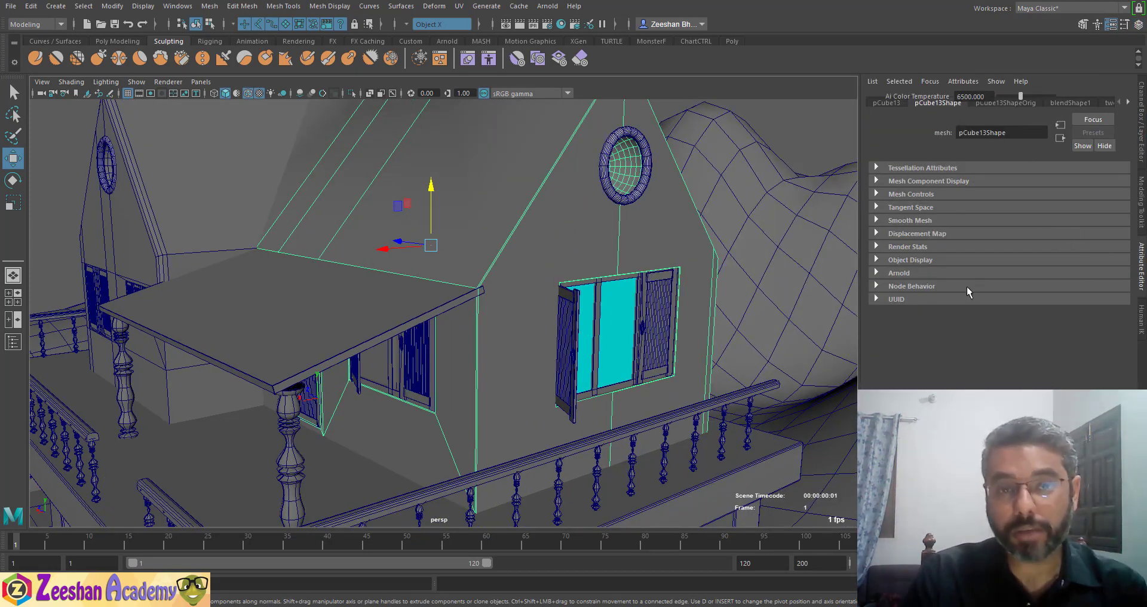
- Expand the Render Stats attributes and turn off Double Sided for the house section with the porch
left_click(905, 248)
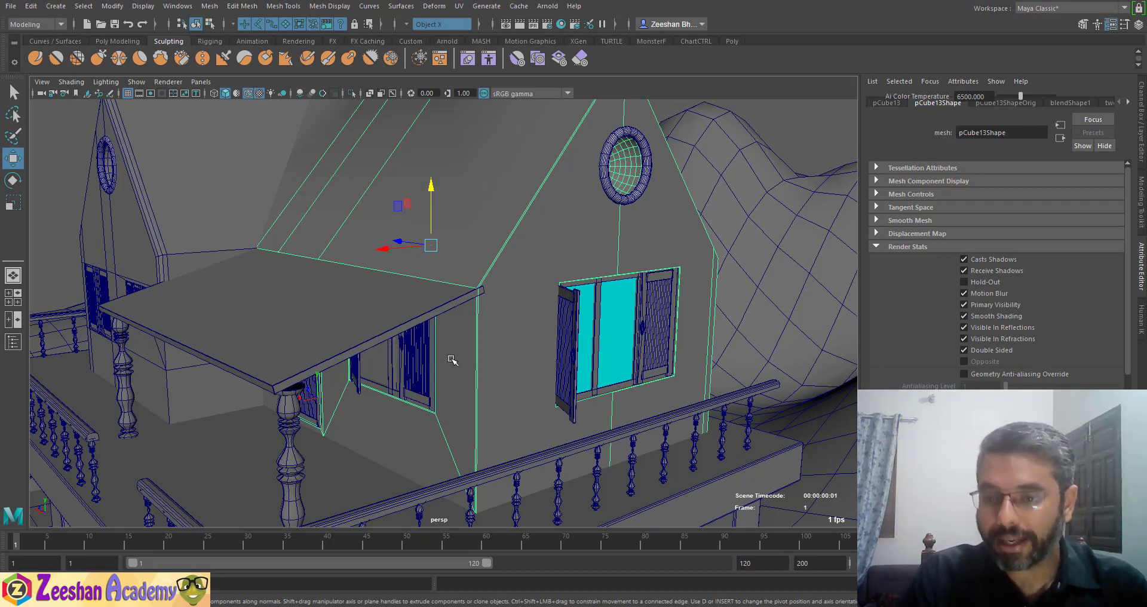
middle_click_drag(310, 374, 471, 212, "alt")
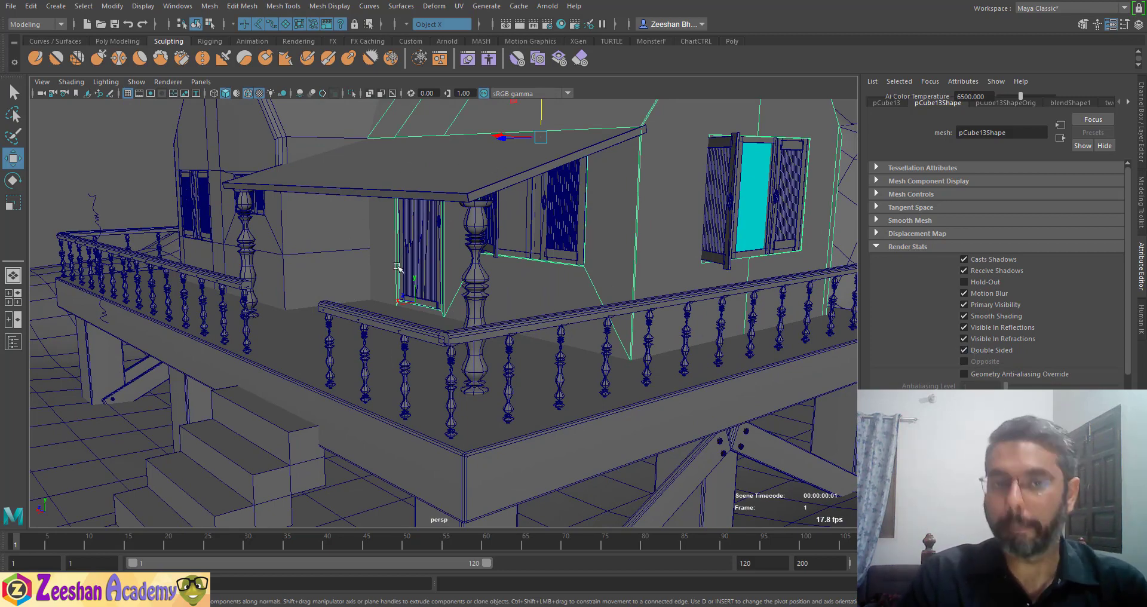
left_click_drag(376, 373, 341, 335, "alt")
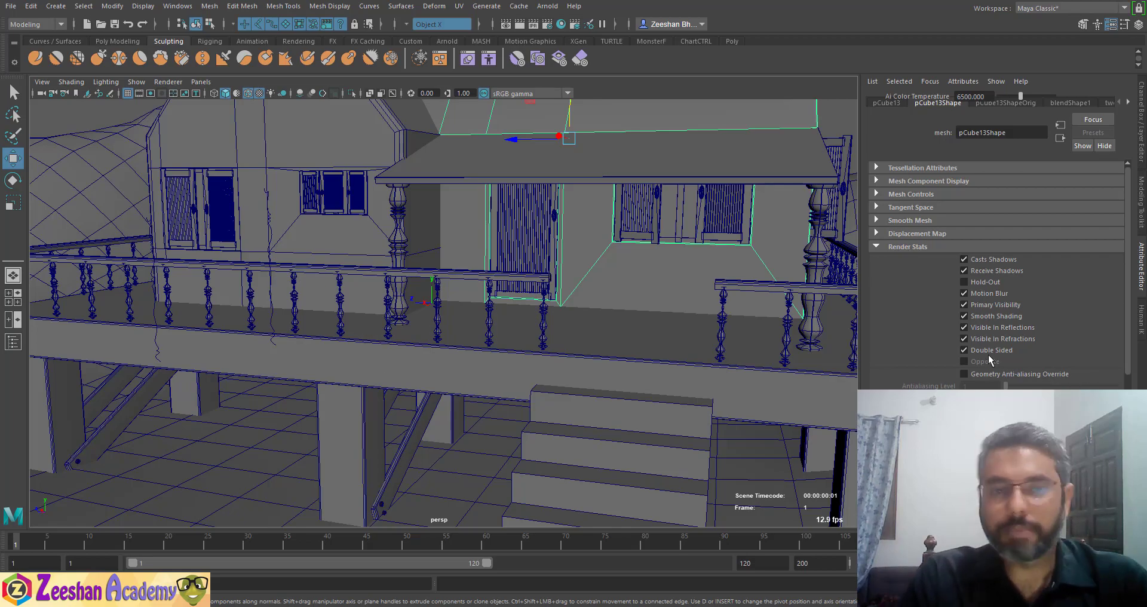
left_click(658, 434)
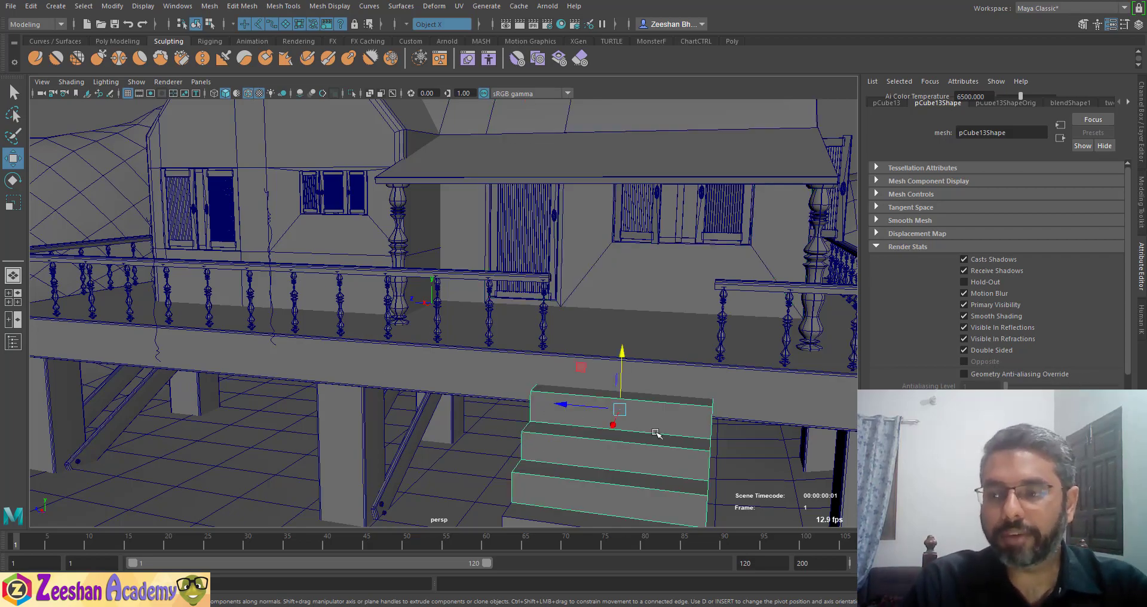
left_click_drag(658, 434, 251, 326, "alt")
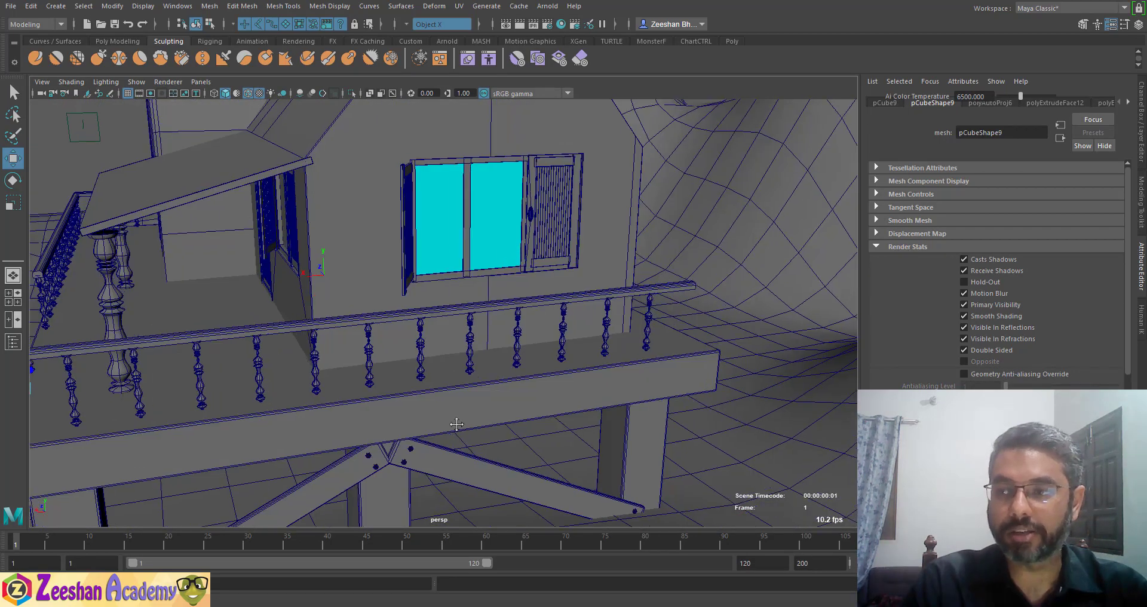
middle_click_drag(454, 422, 401, 525, "alt")
left_click(317, 271)
left_click_drag(254, 304, 394, 322, "alt")
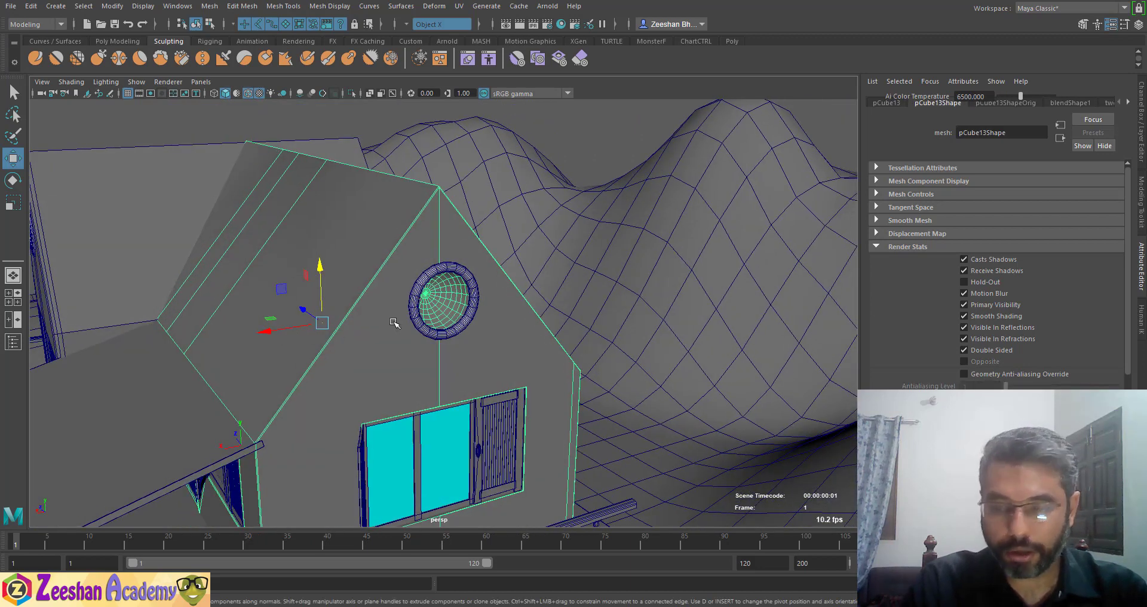
left_click(989, 351)
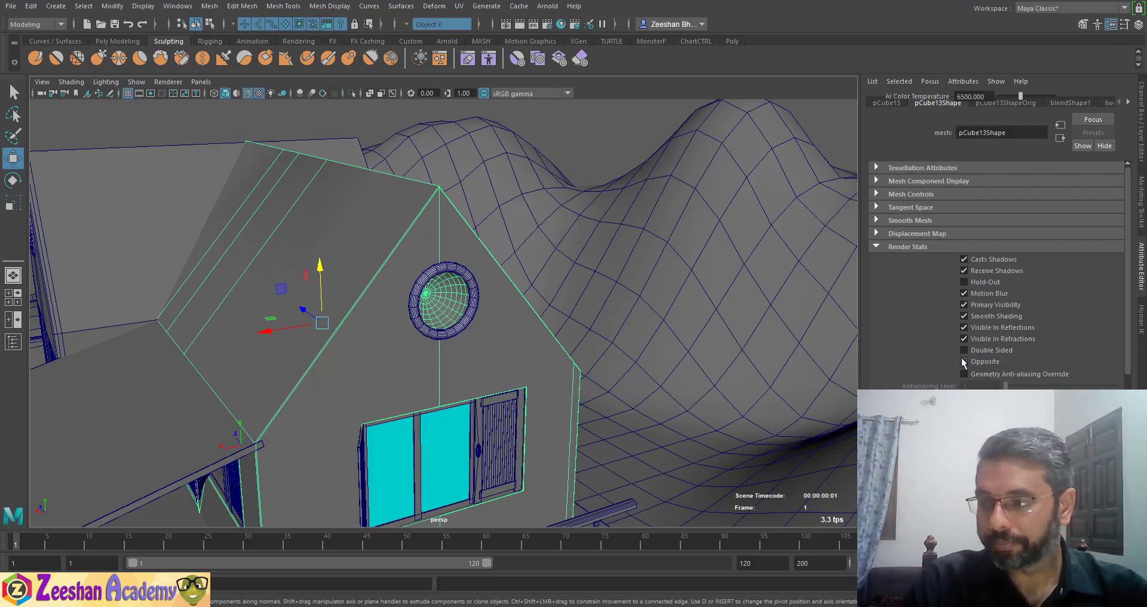
- Enable Opposite in the Render Stats of the porch house section to flip its visible side
left_click_drag(454, 335, 420, 331, "alt")
middle_click_drag(453, 298, 363, 417, "alt")
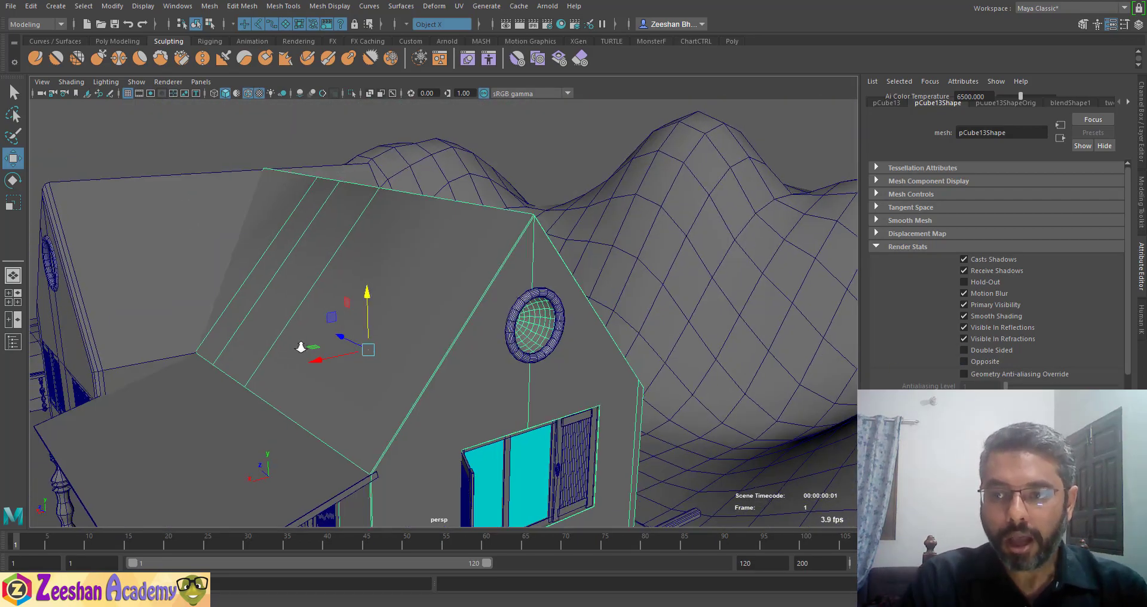
mouse_move(299, 345)
right_mouse_down("alt")
mouse_move(690, 368)
mouse_move(638, 230)
right_mouse_up("alt")
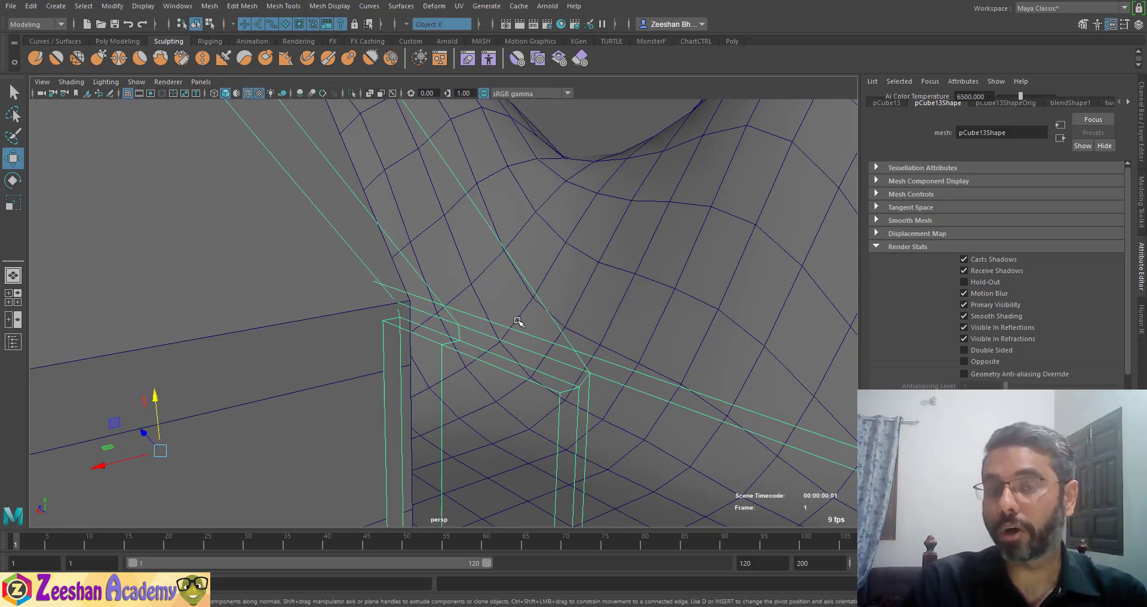
left_click_drag(520, 322, 486, 388, "alt")
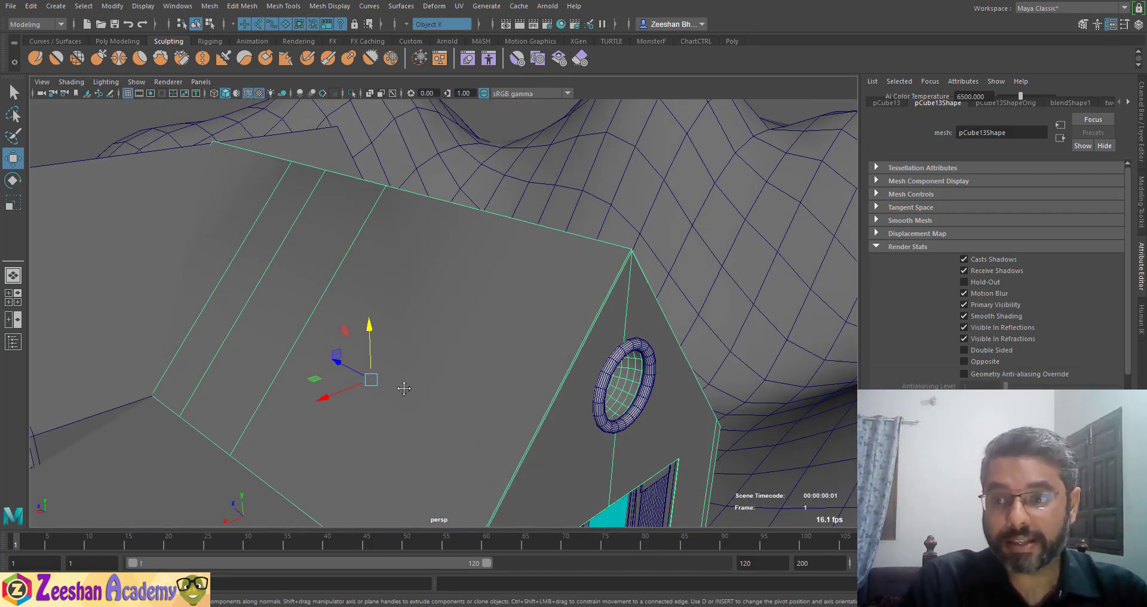
left_click_drag(403, 388, 367, 384, "alt")
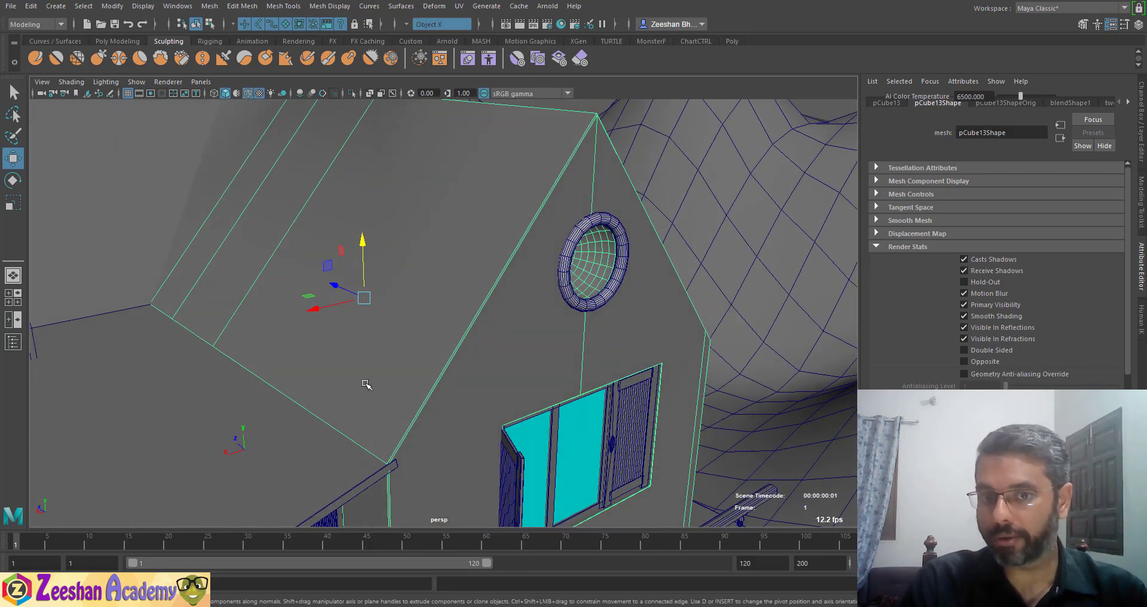
left_click(978, 363)
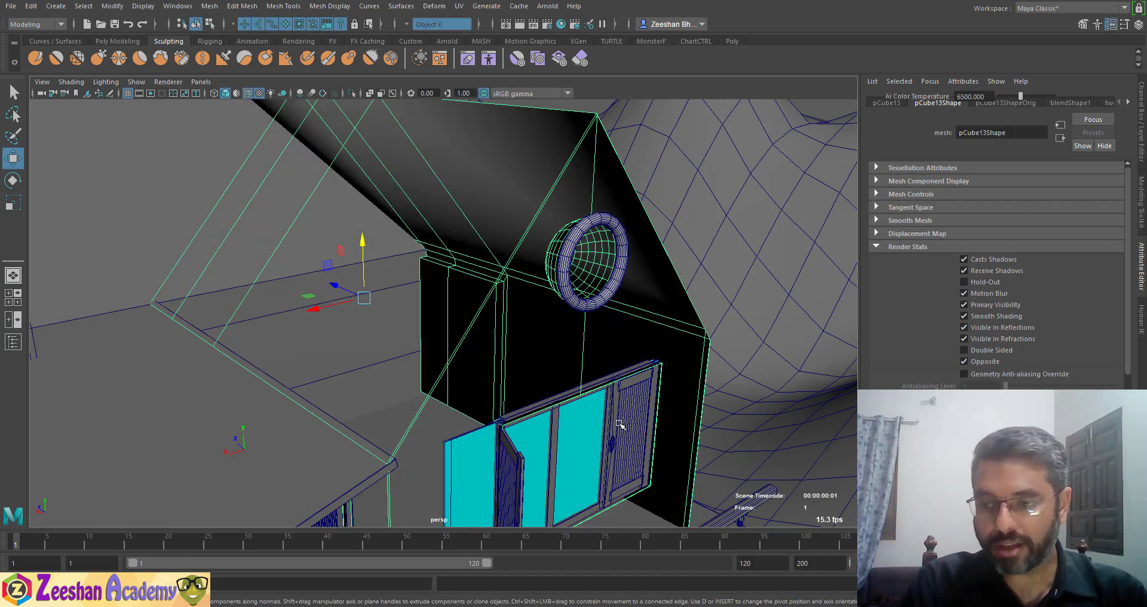
- Examine the porch house section's interior through its see-through outer walls and roof, from close up and from above
left_click_drag(453, 383, 319, 406, "alt")
left_click_drag(323, 323, 400, 364, "alt")
right_click_drag(400, 364, 402, 330, "alt")
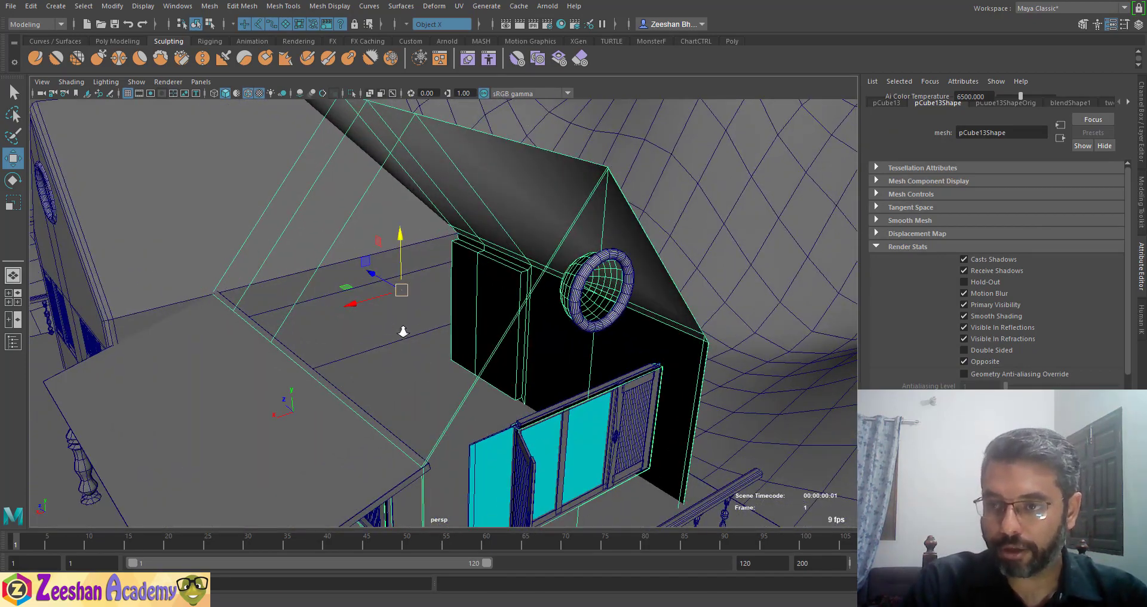
left_click_drag(351, 406, 458, 414, "alt")
right_click_drag(458, 414, 668, 468, "alt")
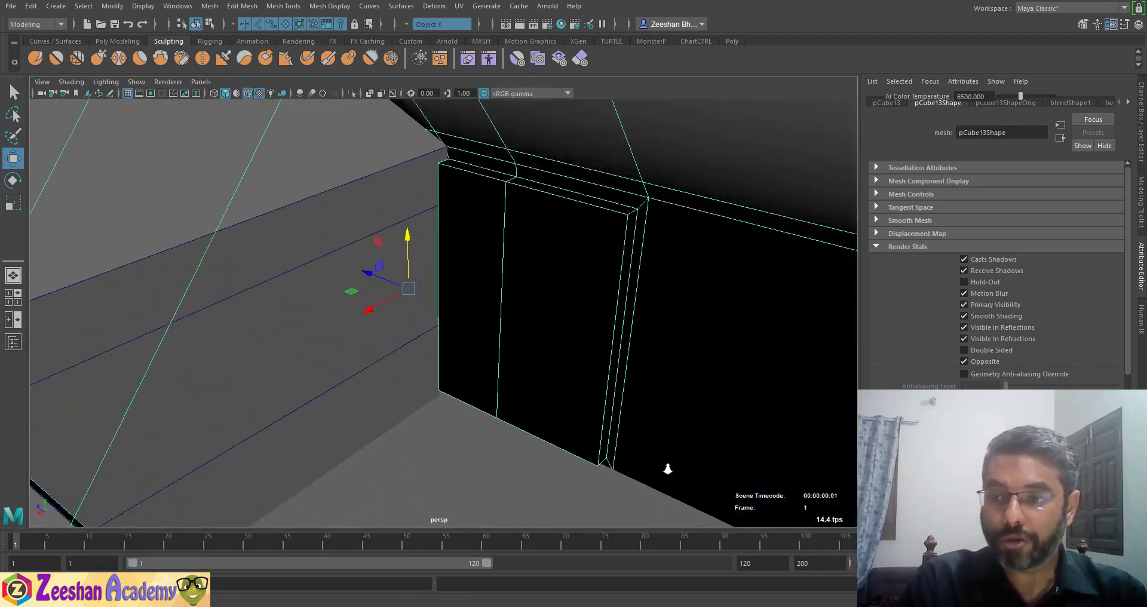
left_click_drag(179, 412, 42, 412, "alt")
middle_click_drag(269, 430, 354, 432, "alt")
left_click_drag(354, 432, 440, 353, "alt")
scroll(465, 348, "down", 5)
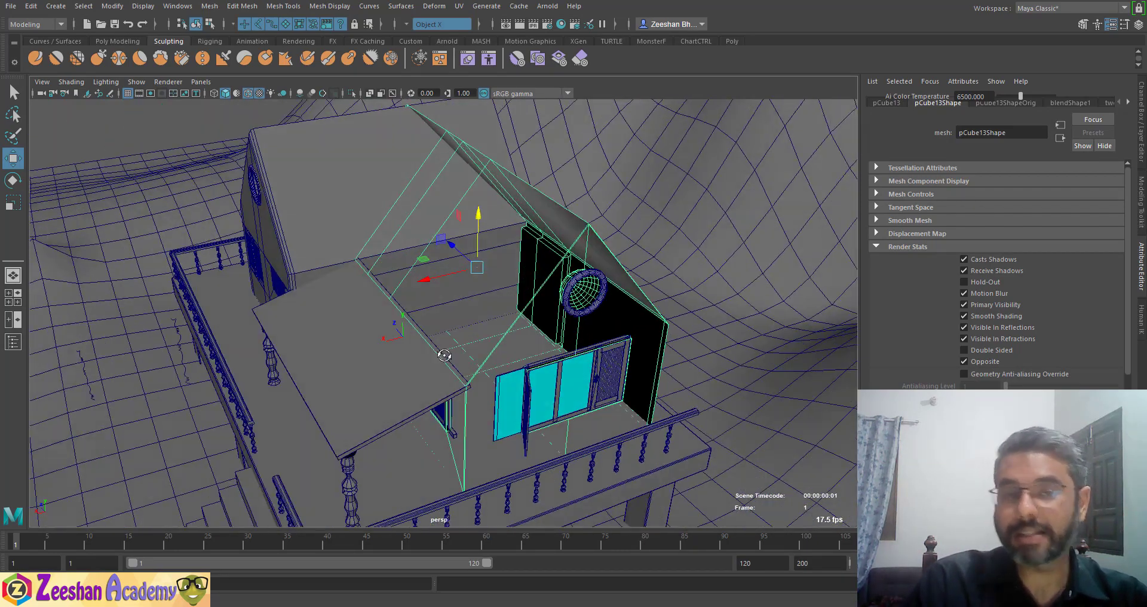
scroll(548, 278, "up", 4)
left_click_drag(299, 286, 416, 297, "alt")
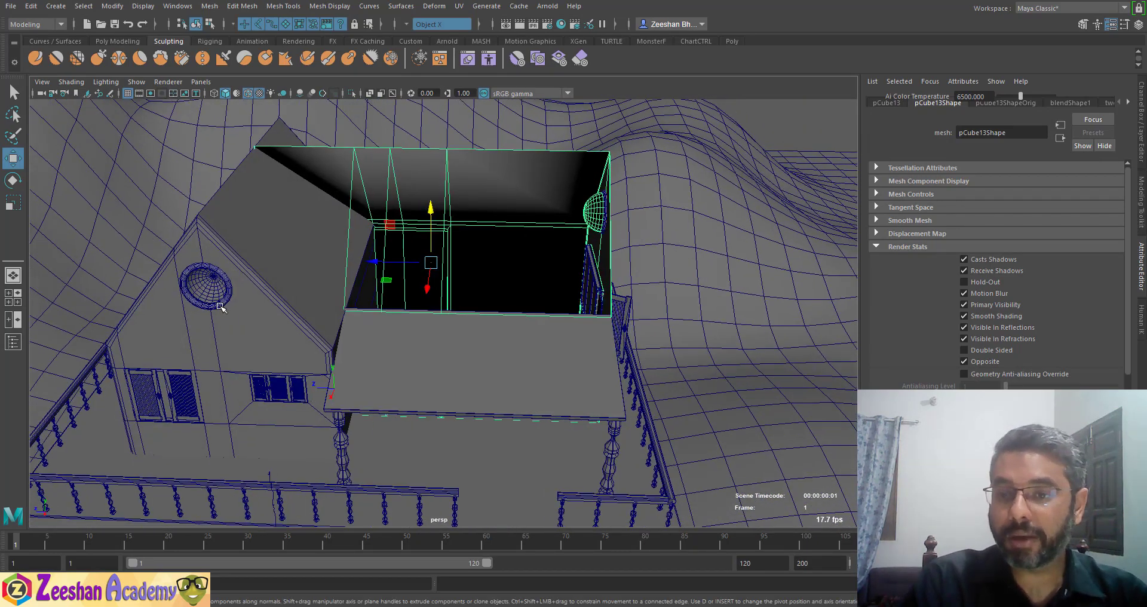
- Turn off Double Sided and enable Opposite for the front-facing gabled house section, exposing its interior
left_click(221, 305)
left_click(242, 336)
middle_click_drag(354, 360, 486, 368, "alt")
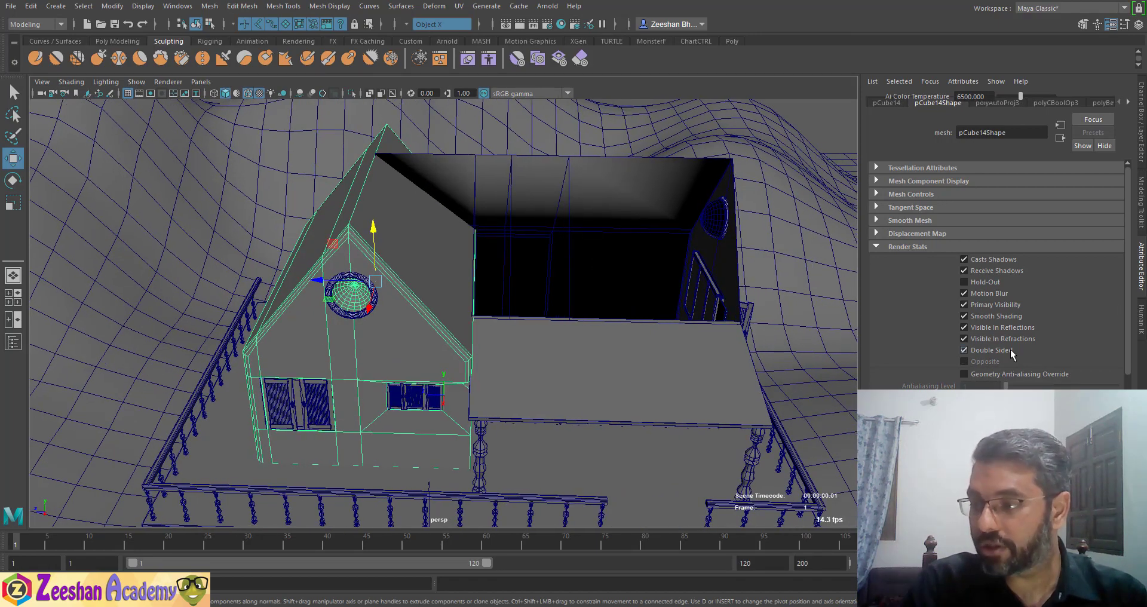
left_click(981, 366)
left_click_drag(311, 406, 346, 410, "alt")
right_click_drag(346, 409, 422, 410, "alt")
middle_click_drag(188, 403, 262, 377, "alt")
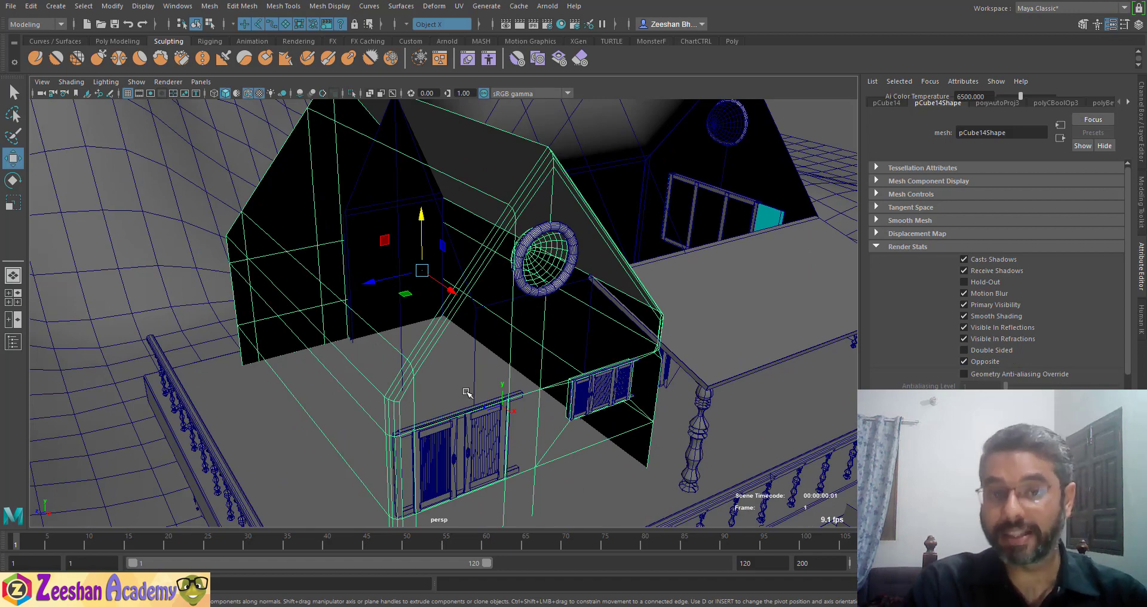
left_click_drag(460, 399, 410, 388, "alt")
- Turn Double Sided back on for the front-facing gabled house section
left_click(974, 351)
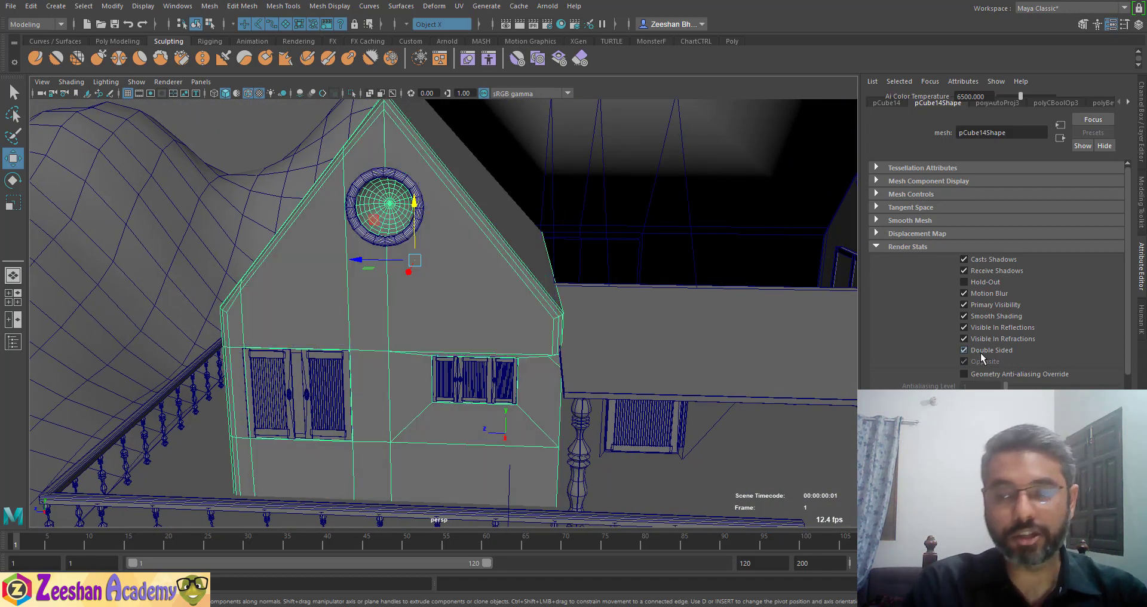
left_click_drag(334, 334, 306, 299, "alt")
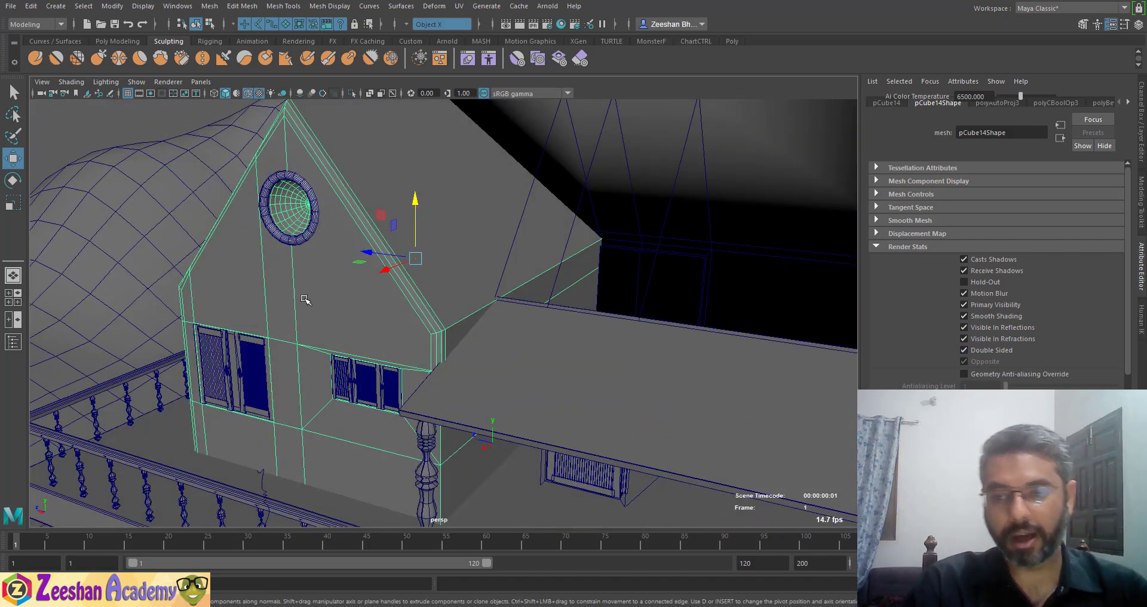
right_click_drag(594, 335, 692, 442, "alt")
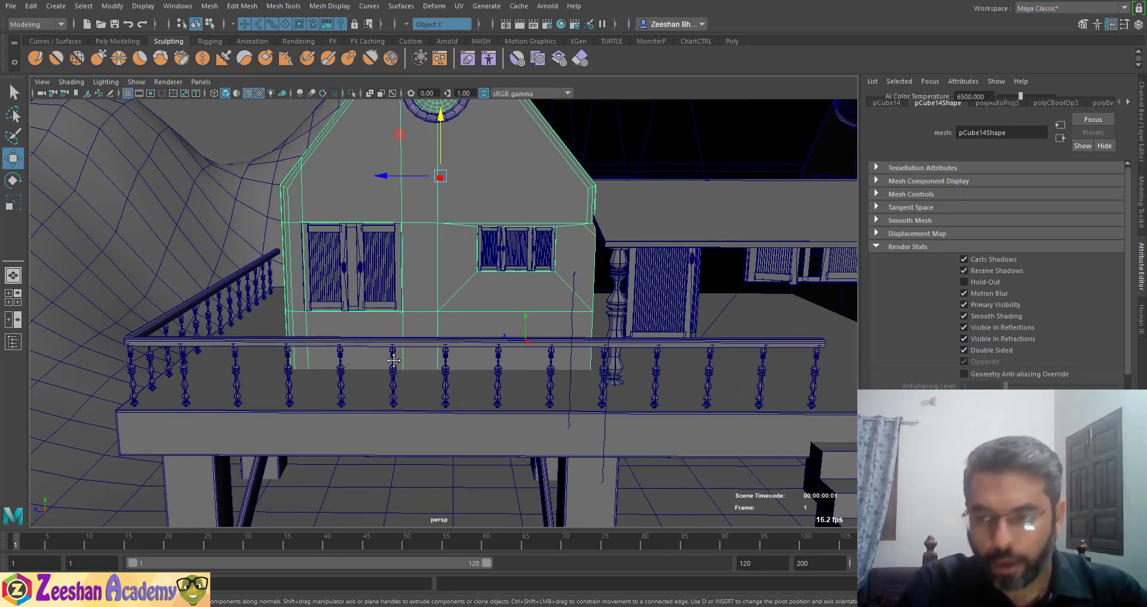
- Select the upper steps of the entrance staircase and turn off Double Sided for them
middle_click_drag(391, 357, 428, 323, "alt")
left_click_drag(394, 386, 479, 370, "alt")
middle_click_drag(358, 352, 436, 325, "alt")
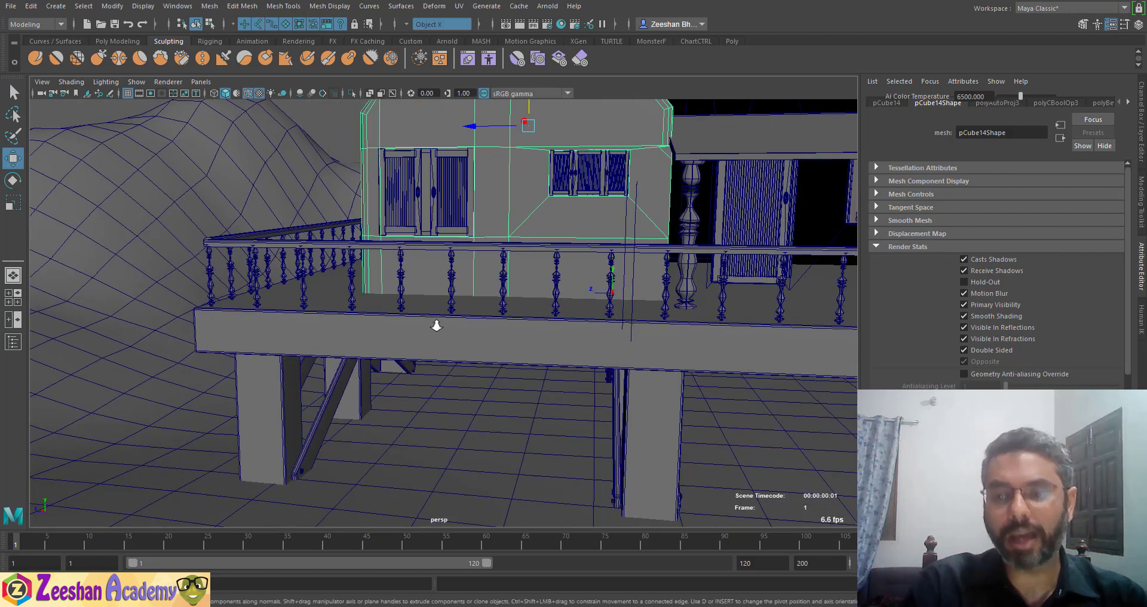
mouse_move(603, 391)
right_mouse_down("alt")
mouse_move(489, 397)
mouse_move(599, 408)
right_mouse_up("alt")
left_click_drag(472, 375, 261, 251, "alt")
left_click(315, 274)
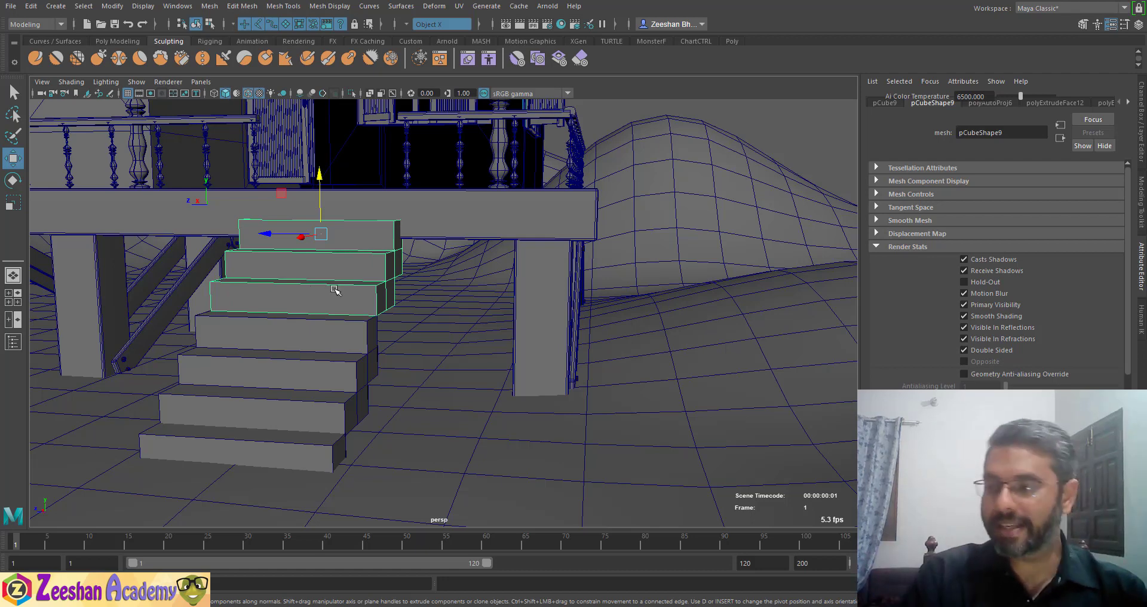
left_click(988, 351)
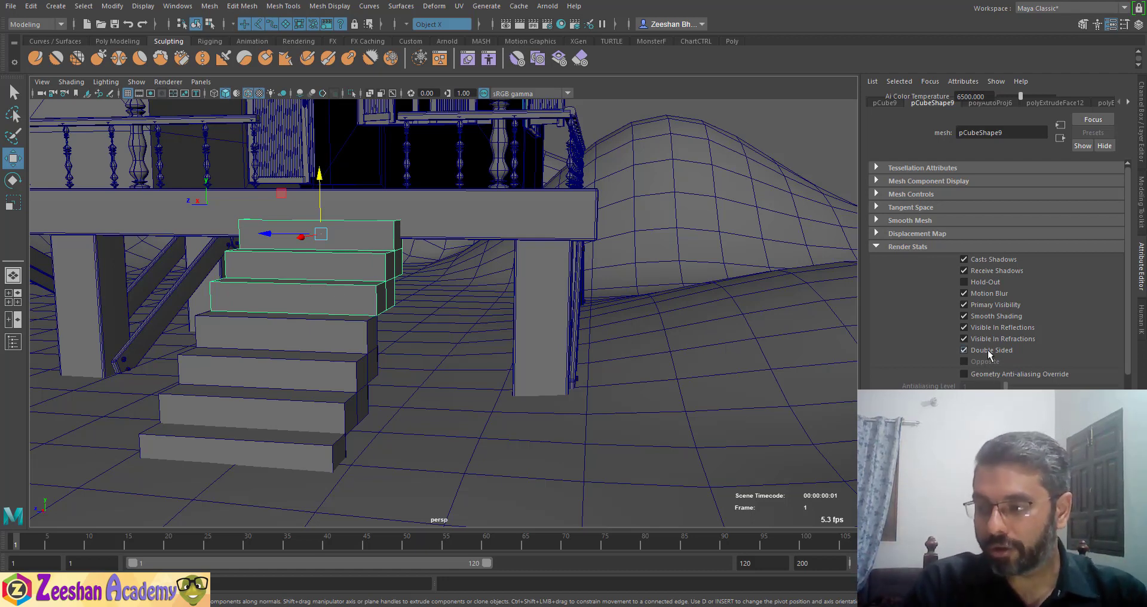
- Enable Opposite for the upper staircase steps and view their inner faces
scroll(489, 280, "up", 2)
left_click_drag(317, 364, 406, 356, "alt")
right_click_drag(406, 355, 642, 315, "alt")
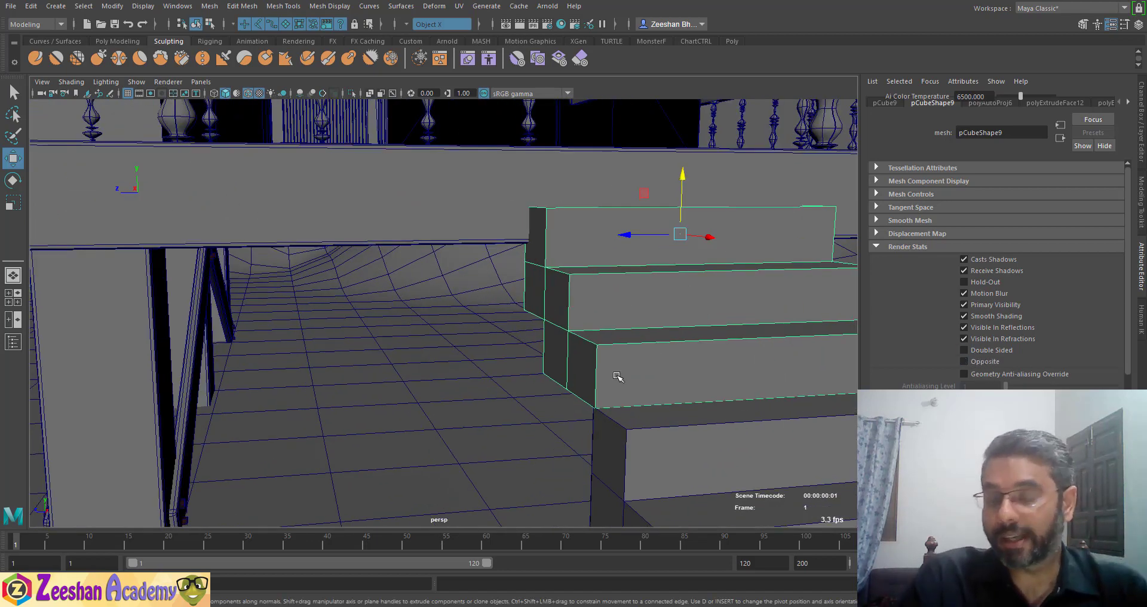
left_click(980, 362)
left_click_drag(418, 326, 250, 328, "alt")
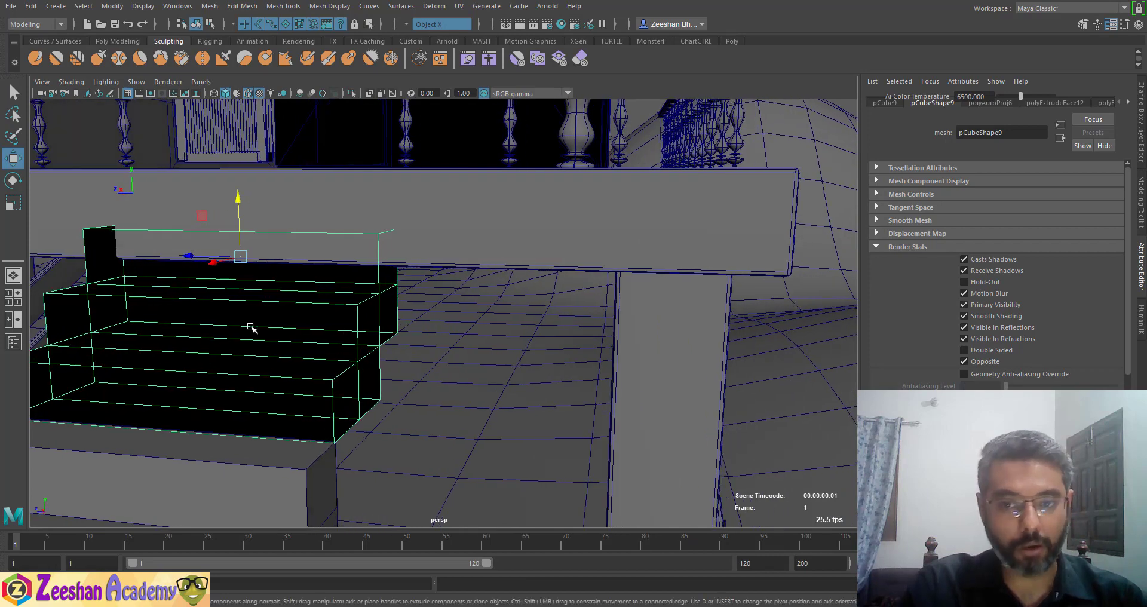
- Turn Double Sided back on for the upper steps of the entrance staircase
left_click_drag(347, 394, 894, 358, "alt")
left_click(975, 353)
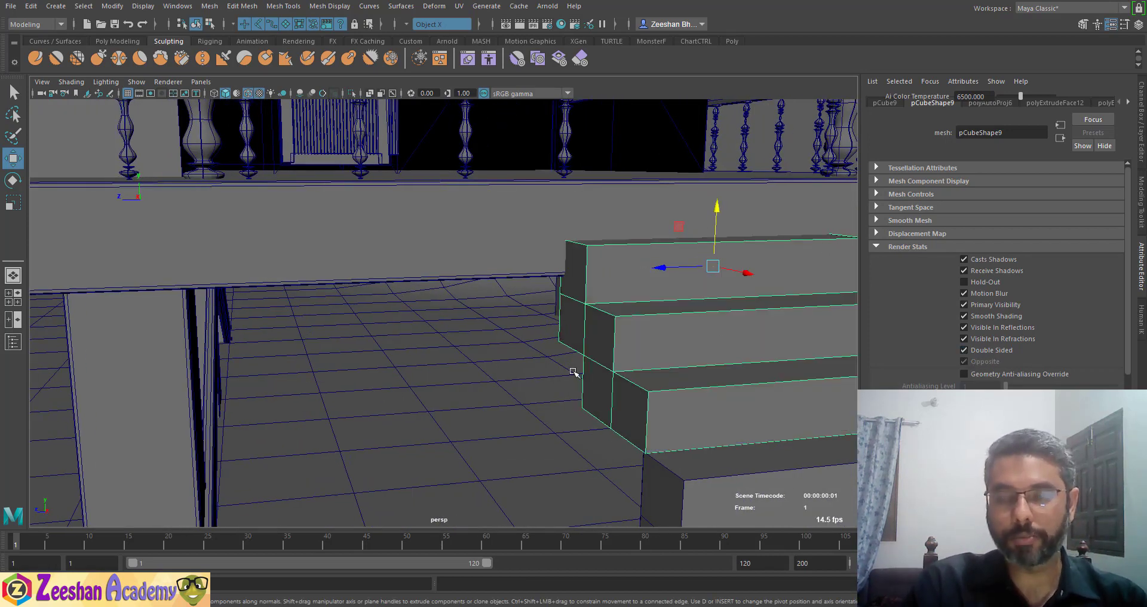
right_click_drag(572, 369, 304, 256, "alt")
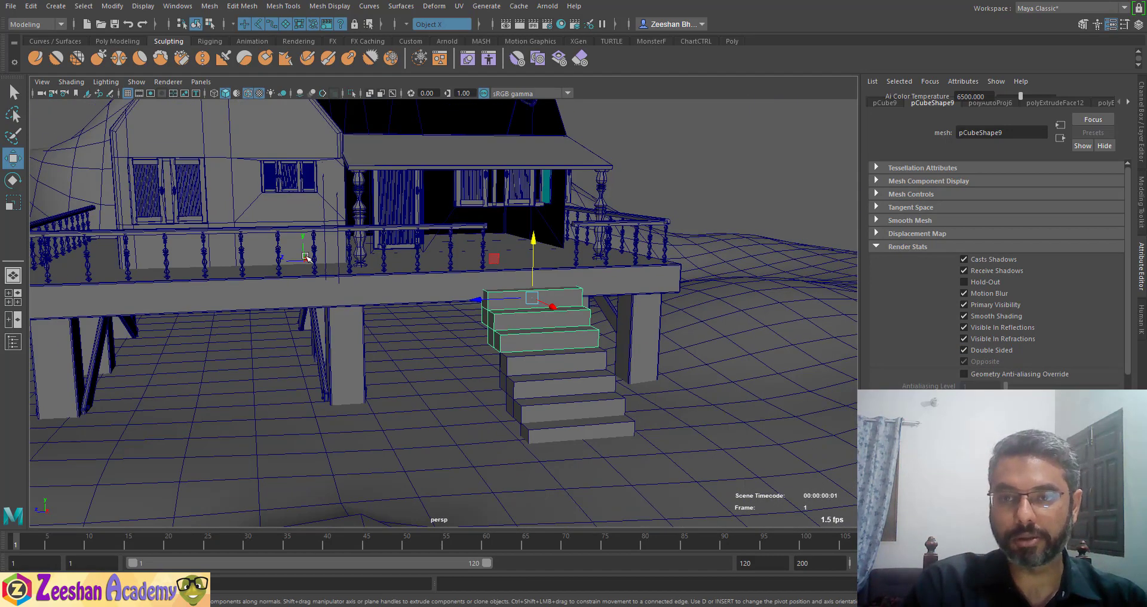
- Create a large polygon cube on the terrain beside the house
left_click(129, 41)
left_click(55, 58)
right_click_drag(716, 430, 621, 396, "alt")
middle_click_drag(621, 395, 363, 422, "alt")
mouse_move(410, 384)
left_mouse_down()
mouse_move(700, 496)
mouse_move(788, 486)
left_mouse_up()
left_click_drag(700, 419, 685, 108)
key("w")
left_click_drag(536, 266, 478, 320, "alt")
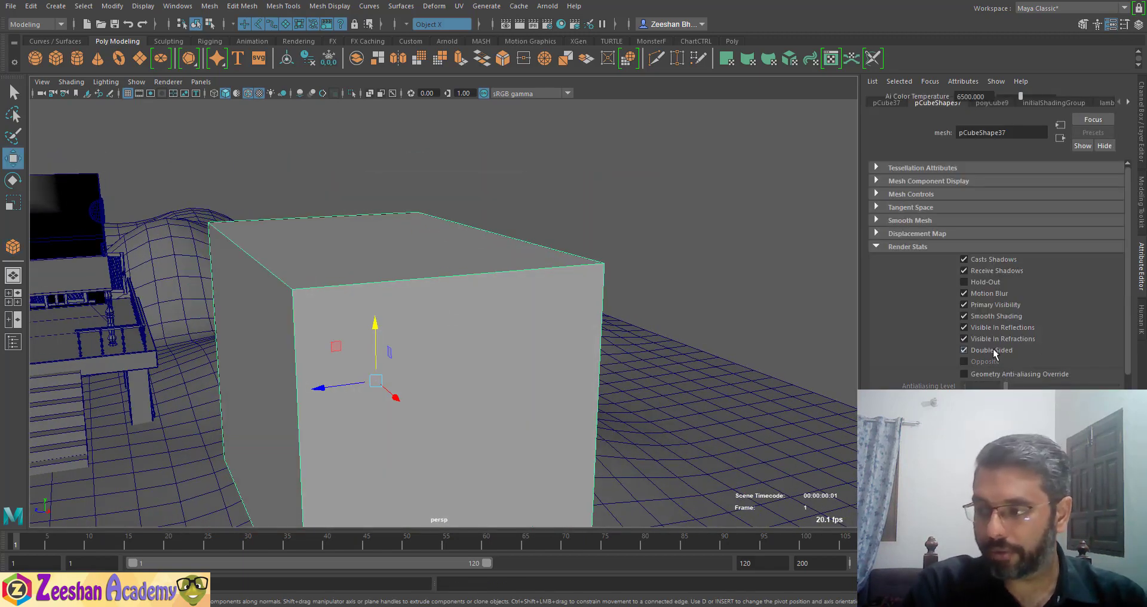
- Turn off Double Sided and enable Opposite for the new cube, then inspect its inner faces from other angles
left_click(977, 360)
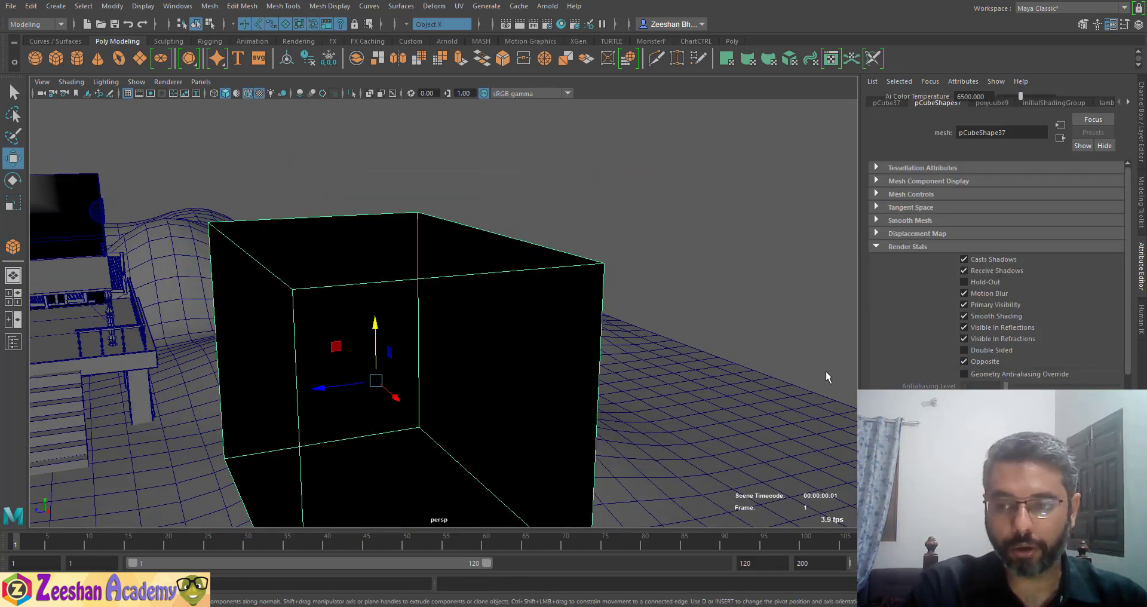
left_click_drag(824, 379, 507, 412, "alt")
key("f")
left_click_drag(409, 376, 348, 371, "alt")
right_click_drag(452, 368, 515, 333, "alt")
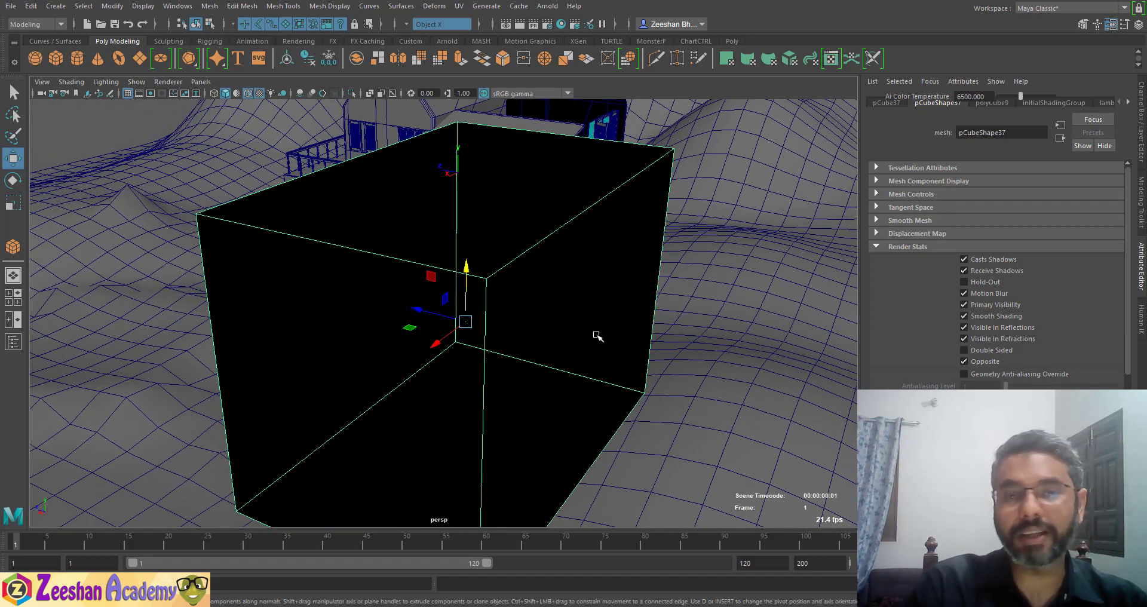
- Turn off Opposite for the cube and select one of its side faces in face mode
left_click(964, 362)
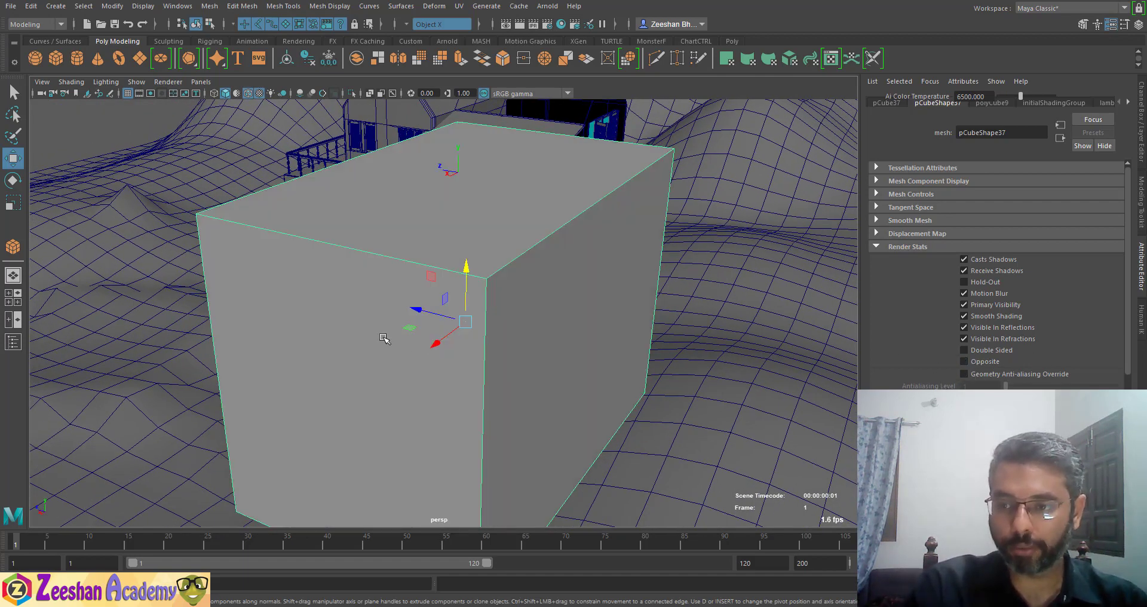
right_click_drag(370, 327, 329, 328)
left_click(329, 328)
scroll(326, 323, "down", 4)
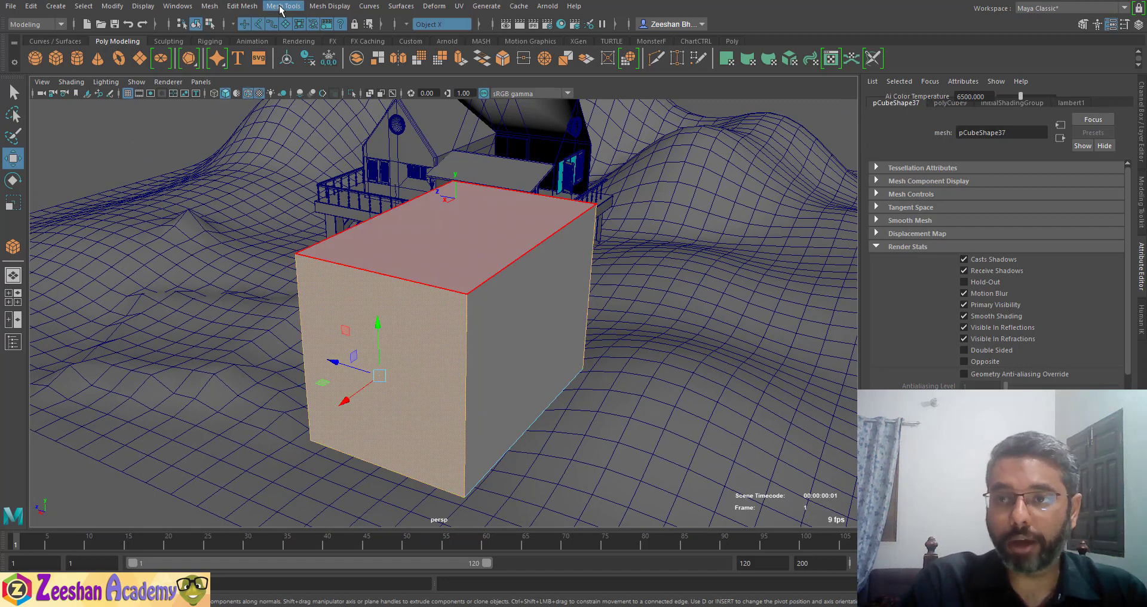
left_click(246, 6)
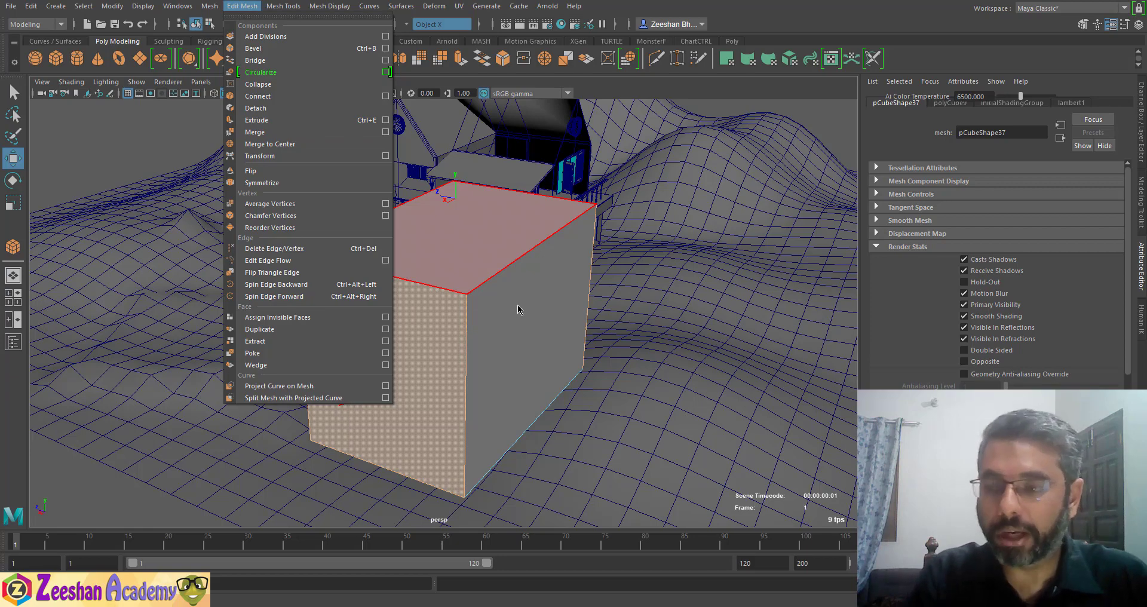
left_click_drag(451, 298, 488, 348, "alt")
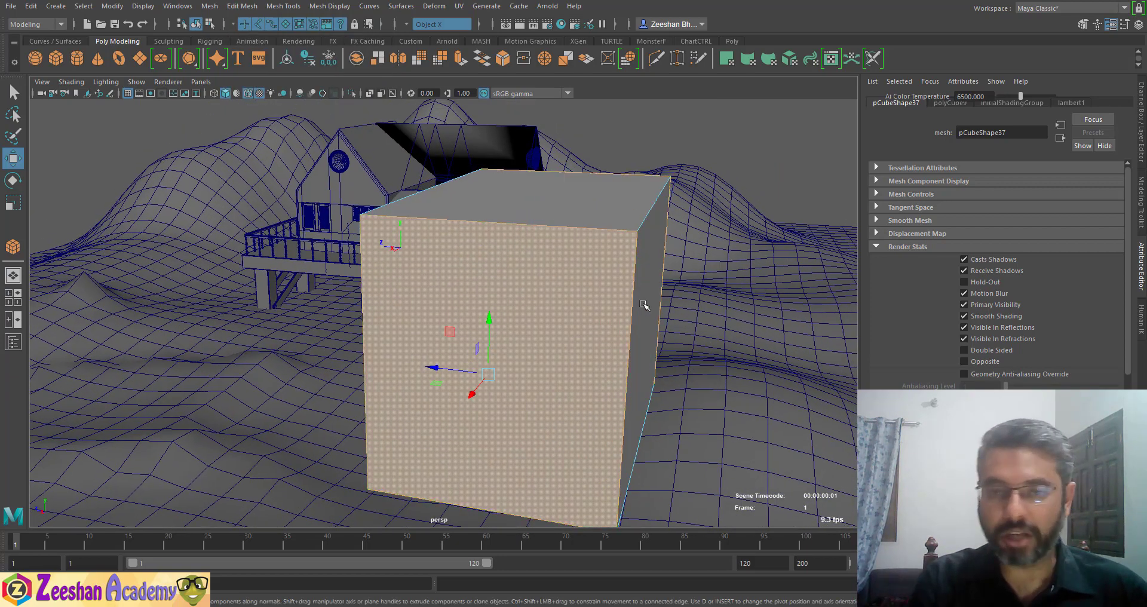